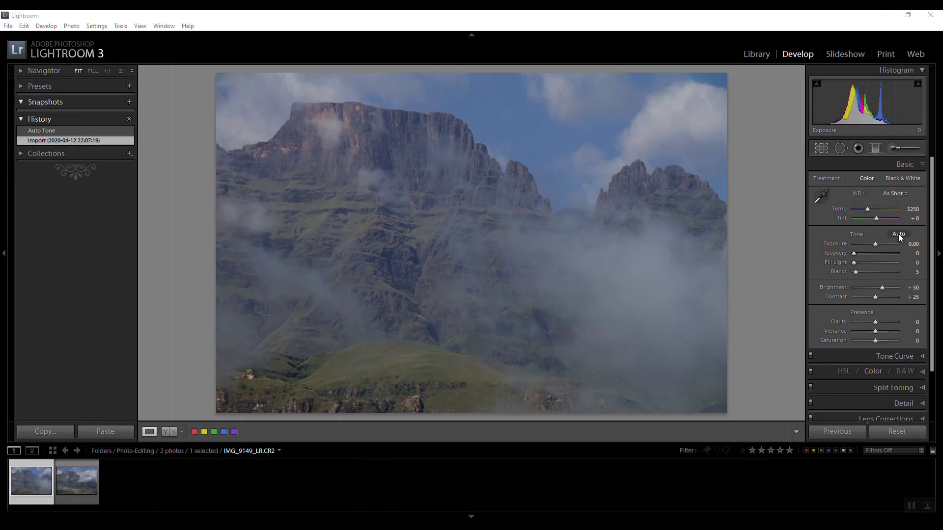
Try the automatic tone correction on the mountain photo, and restore its imported state from the history.
{"action": "left_click", "coordinate": [897, 234]}
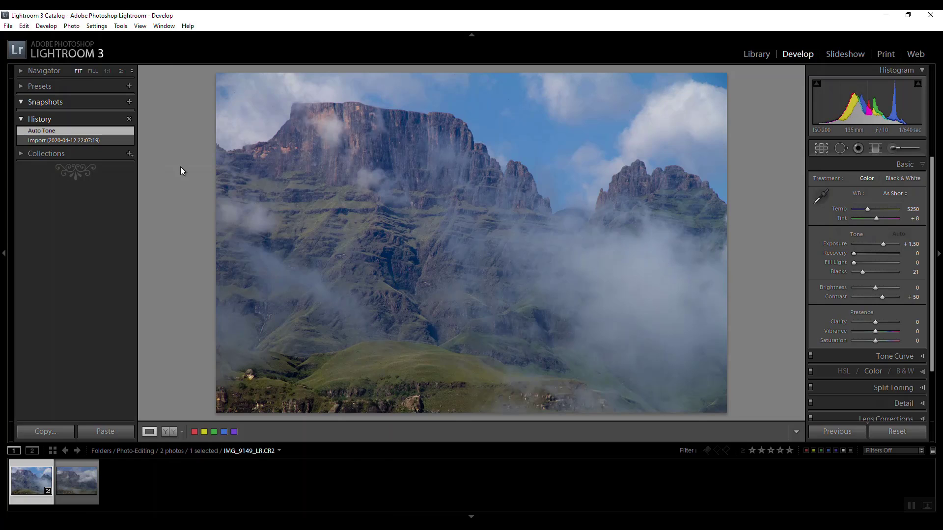
{"action": "left_click", "coordinate": [102, 138]}
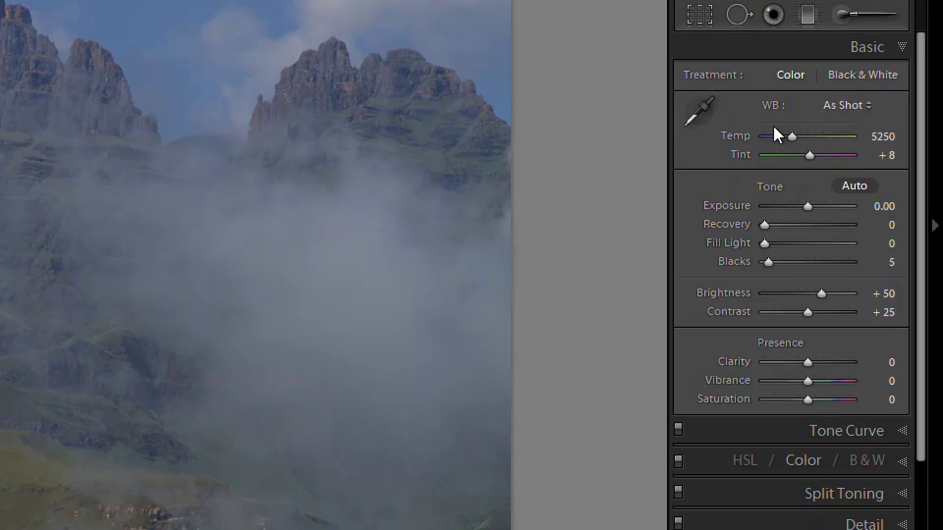
Open the Tone Curve settings and raise the Lights region to +62.
{"action": "left_click", "coordinate": [897, 430]}
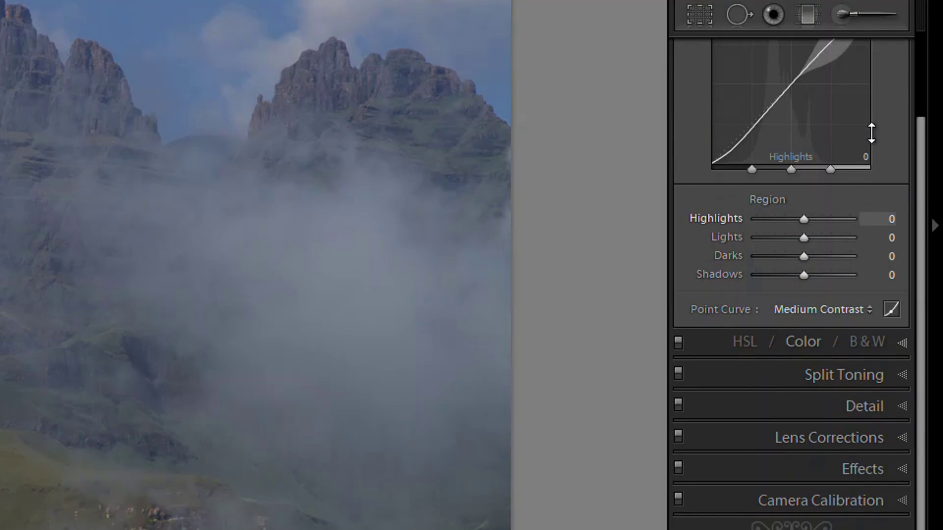
{"action": "left_click_drag", "start_coordinate": [924, 172], "coordinate": [915, 119]}
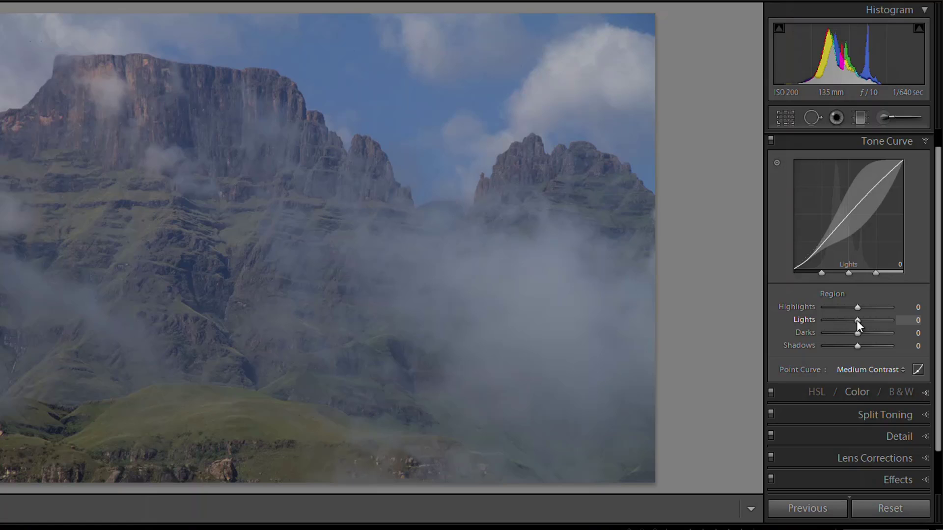
{"action": "left_click_drag", "start_coordinate": [859, 320], "coordinate": [875, 318]}
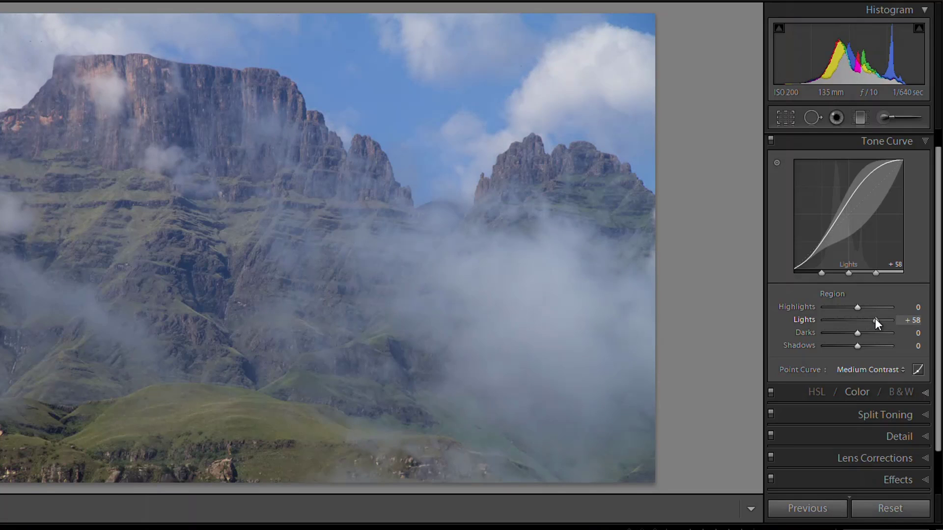
{"action": "left_click_drag", "start_coordinate": [875, 319], "coordinate": [878, 319]}
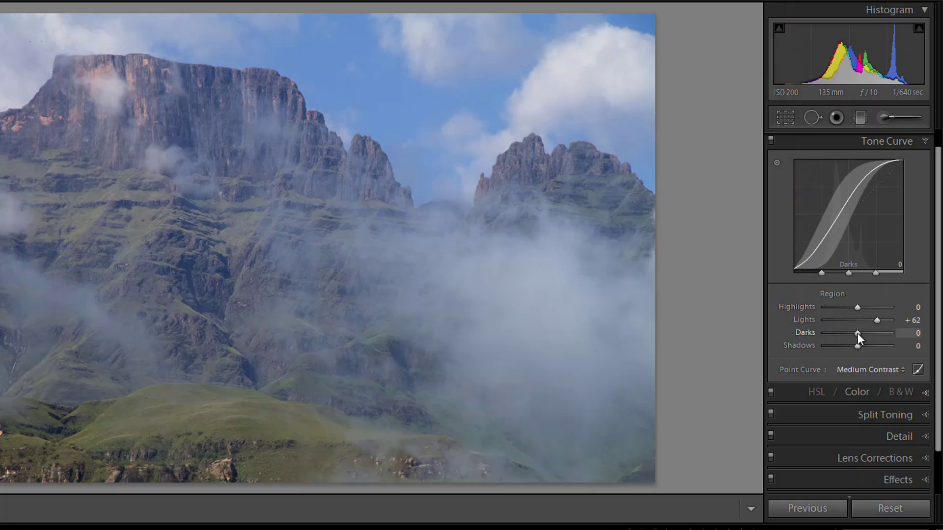
Lower the Darks region of the tone curve to -56.
{"action": "left_click_drag", "start_coordinate": [859, 334], "coordinate": [841, 334]}
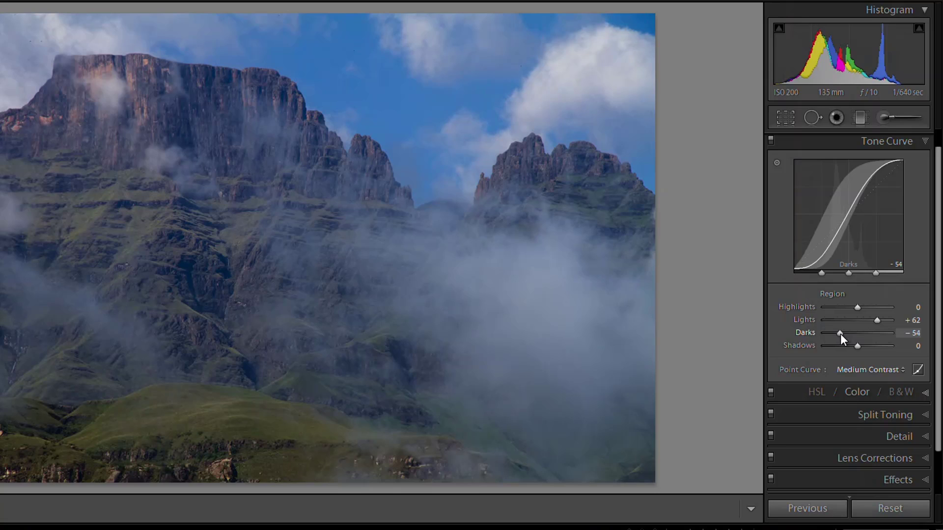
{"action": "left_click_drag", "start_coordinate": [841, 333], "coordinate": [841, 333]}
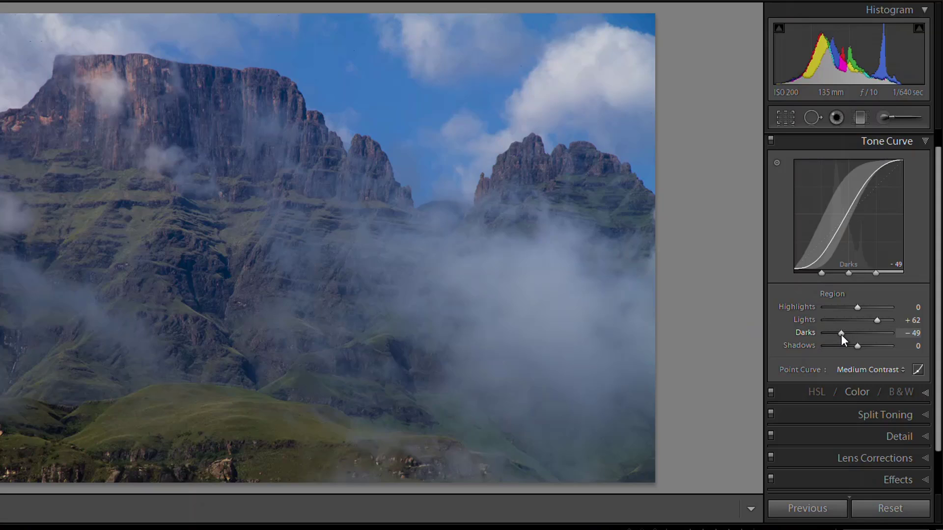
{"action": "left_click_drag", "start_coordinate": [842, 334], "coordinate": [839, 334]}
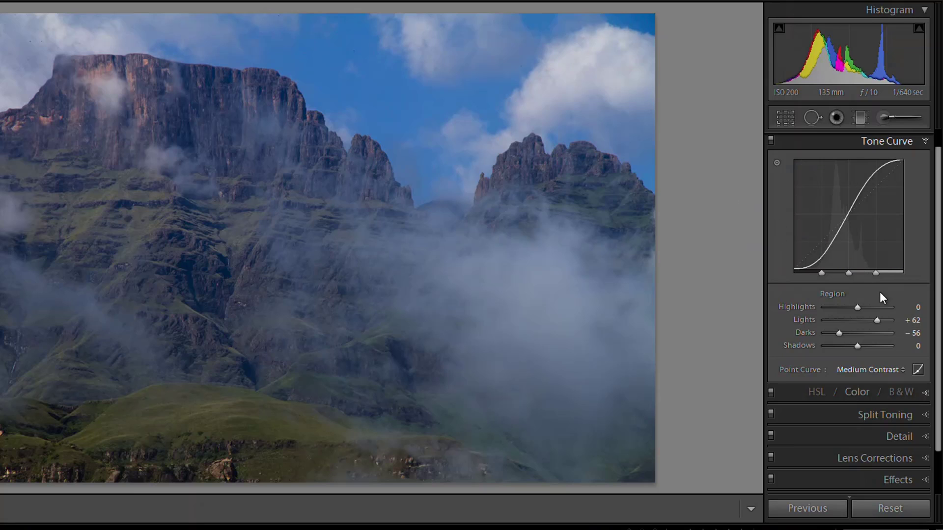
Raise the tone curve's Lights to +81, try Highlights at -16 and reset Highlights to 0.
{"action": "left_click_drag", "start_coordinate": [877, 322], "coordinate": [882, 321]}
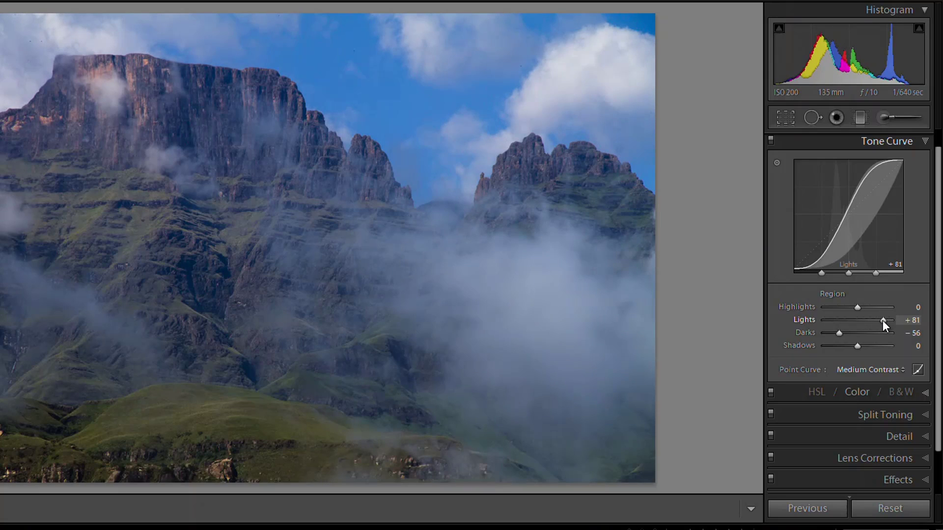
{"action": "mouse_move", "coordinate": [858, 307]}
{"action": "left_mouse_down"}
{"action": "mouse_move", "coordinate": [810, 308]}
{"action": "mouse_move", "coordinate": [853, 306]}
{"action": "left_mouse_up"}
{"action": "double_click", "coordinate": [853, 307]}
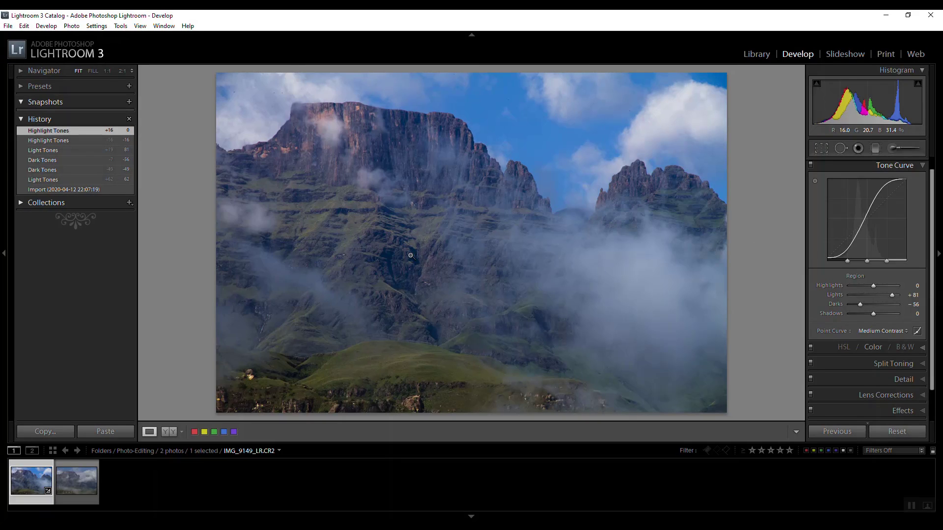
Revert the photo to its imported state and set the basic Contrast and Brightness adjustments to 0.
{"action": "left_click", "coordinate": [84, 189]}
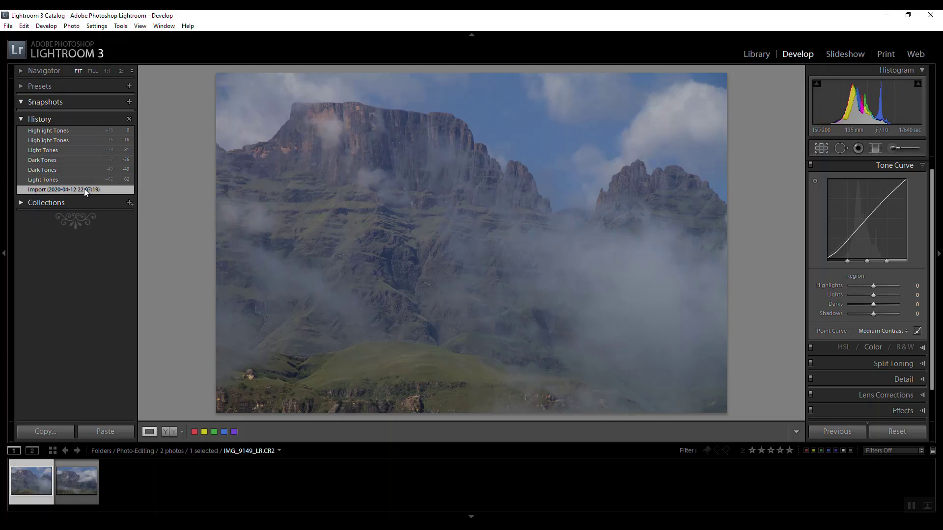
{"action": "scroll", "coordinate": [922, 169], "scroll_direction": "up", "scroll_amount": 1}
{"action": "left_click", "coordinate": [922, 167]}
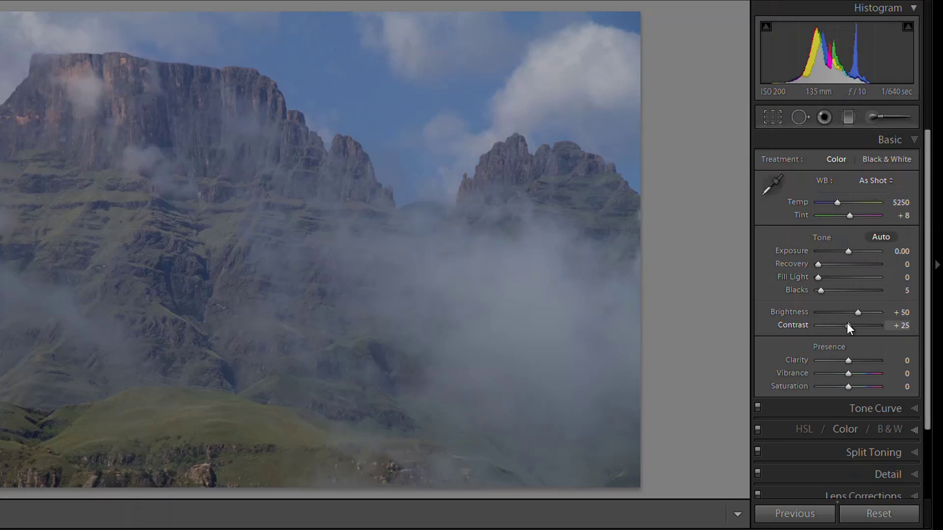
{"action": "left_click", "coordinate": [891, 326]}
{"action": "type", "text": "0"}
{"action": "left_click", "coordinate": [907, 312]}
{"action": "type", "text": "0"}
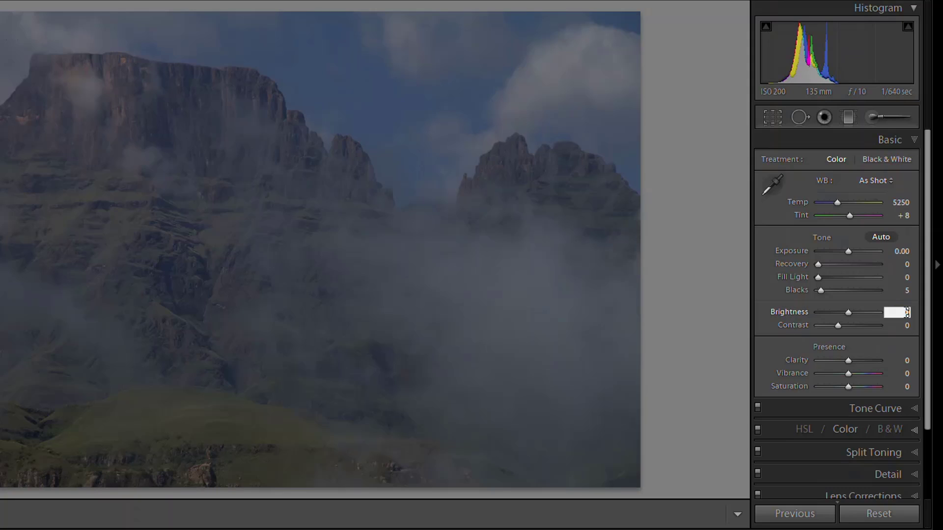
{"action": "left_click", "coordinate": [717, 329]}
Adjust the basic tone of the photo: Exposure +1.52, Blacks 29 and Contrast +50.
{"action": "left_click_drag", "start_coordinate": [848, 252], "coordinate": [857, 255]}
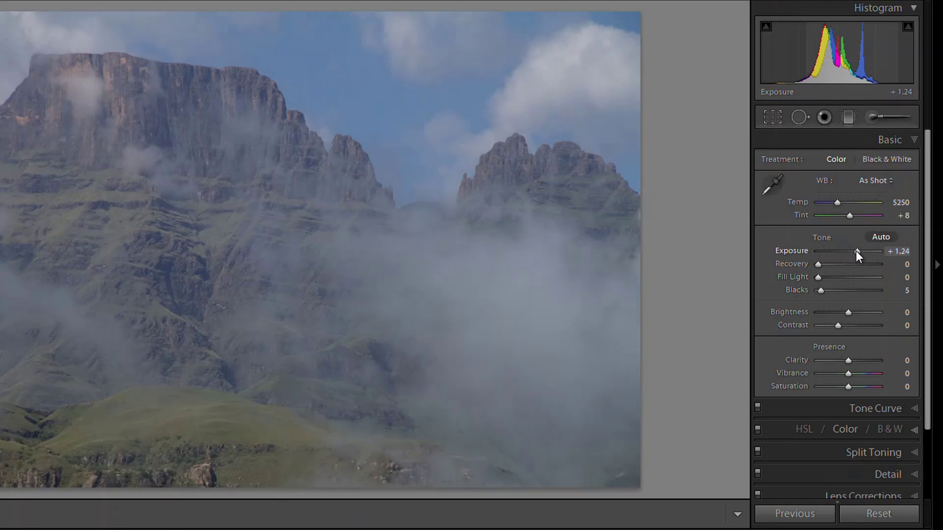
{"action": "mouse_move", "coordinate": [856, 252]}
{"action": "left_mouse_down"}
{"action": "mouse_move", "coordinate": [868, 250]}
{"action": "mouse_move", "coordinate": [856, 256]}
{"action": "left_mouse_up"}
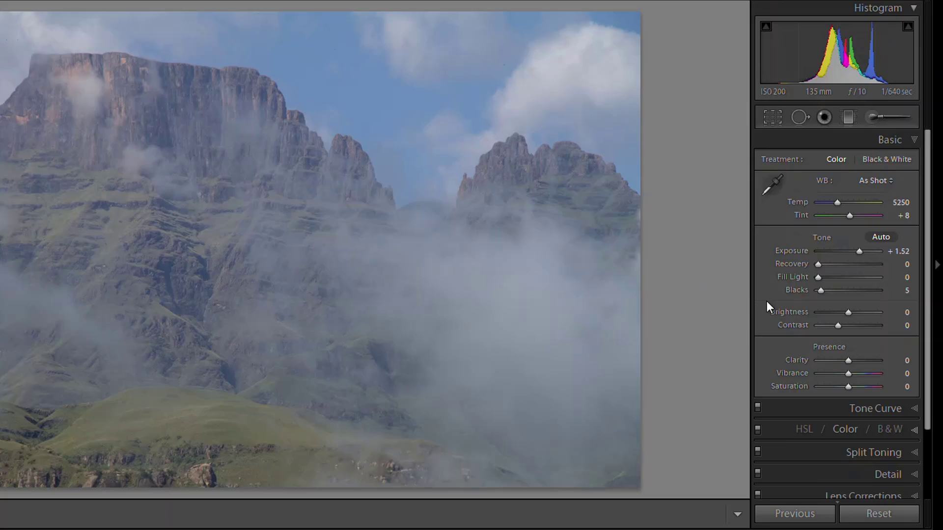
{"action": "left_click_drag", "start_coordinate": [822, 291], "coordinate": [836, 291]}
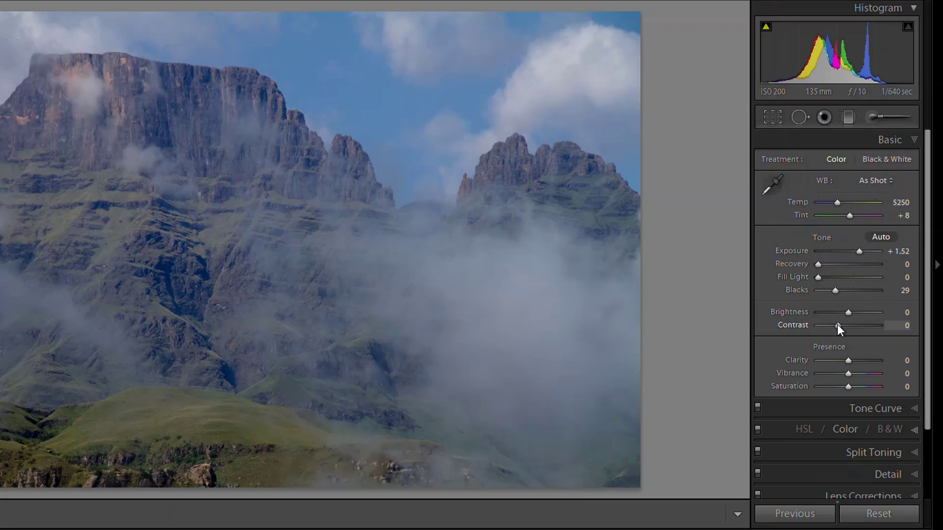
{"action": "left_click_drag", "start_coordinate": [838, 326], "coordinate": [857, 326]}
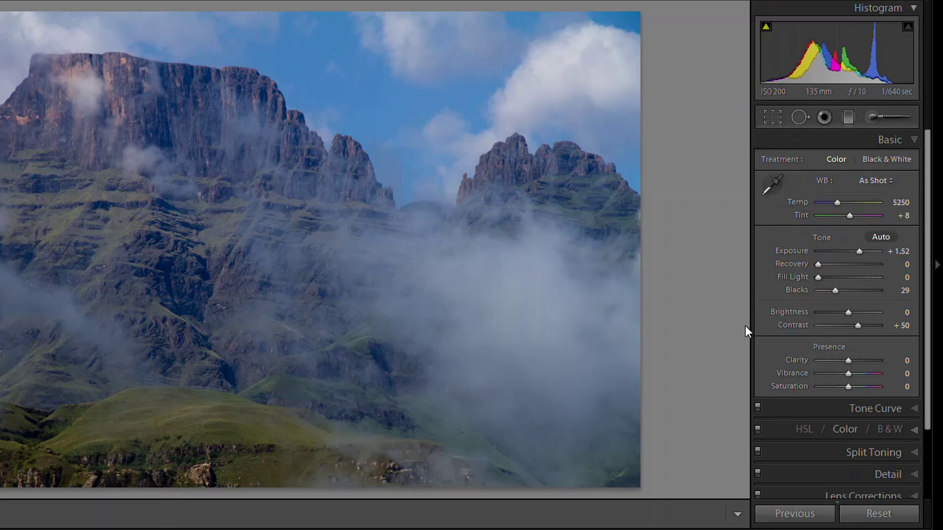
{"action": "left_click", "coordinate": [910, 409]}
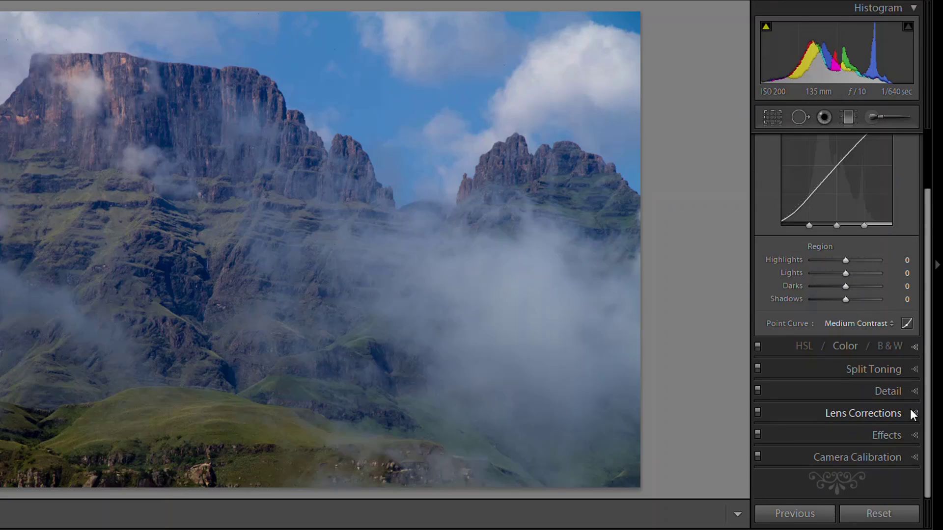
{"action": "scroll", "coordinate": [904, 212], "scroll_direction": "up", "scroll_amount": 2}
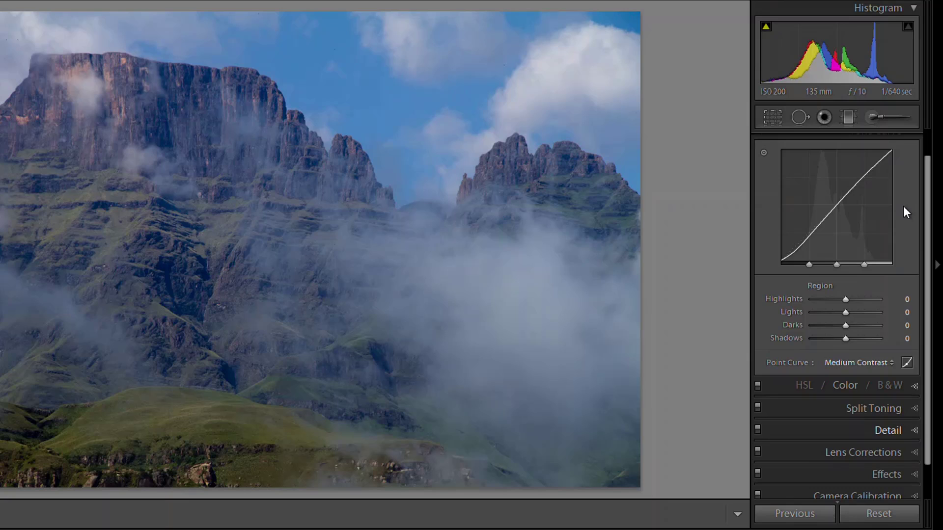
{"action": "scroll", "coordinate": [901, 172], "scroll_direction": "up", "scroll_amount": 1}
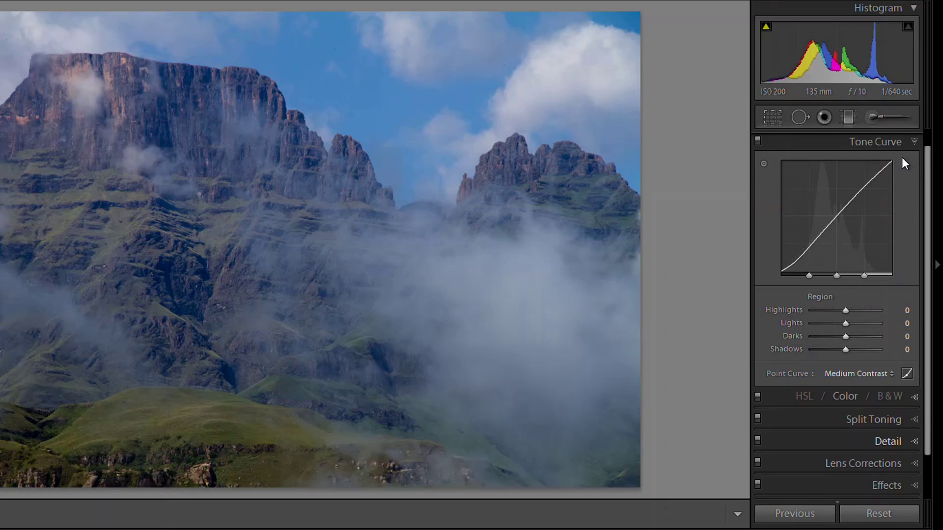
{"action": "scroll", "coordinate": [904, 160], "scroll_direction": "up", "scroll_amount": 1}
{"action": "left_click", "coordinate": [917, 140]}
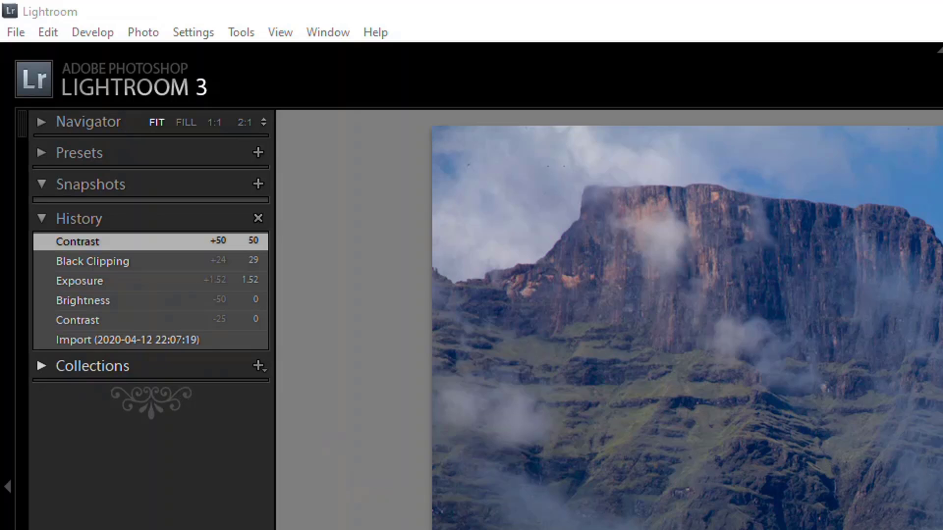
Start exporting the edited photo and name the destination subfolder "Lightroom training".
{"action": "left_click", "coordinate": [10, 31]}
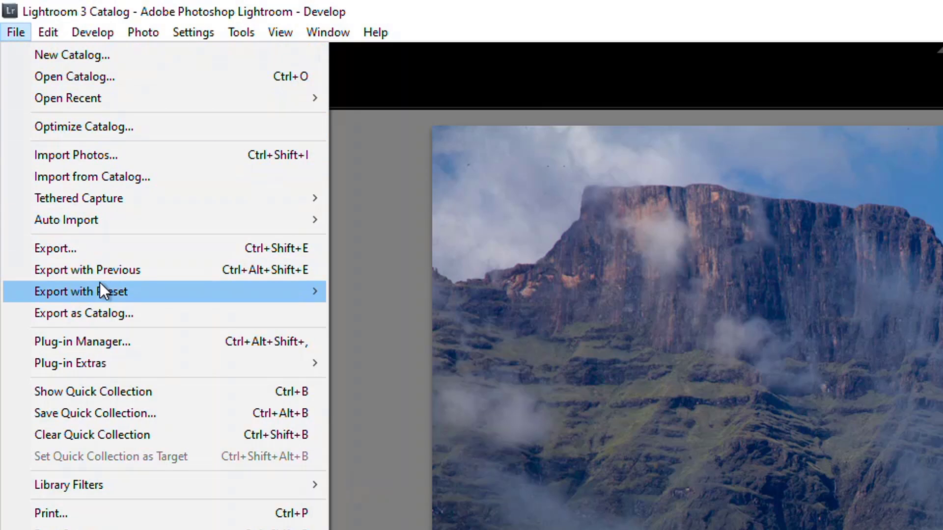
{"action": "mouse_move", "coordinate": [96, 297]}
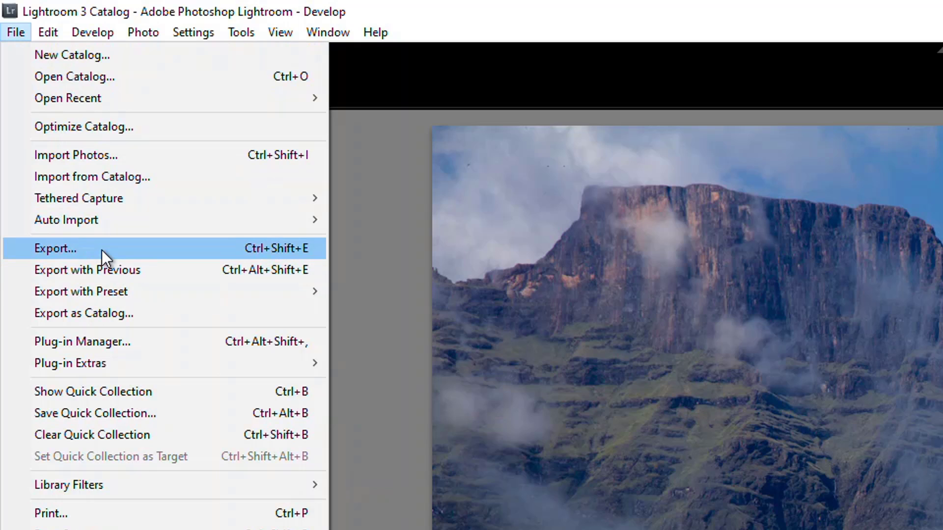
{"action": "left_click", "coordinate": [101, 249]}
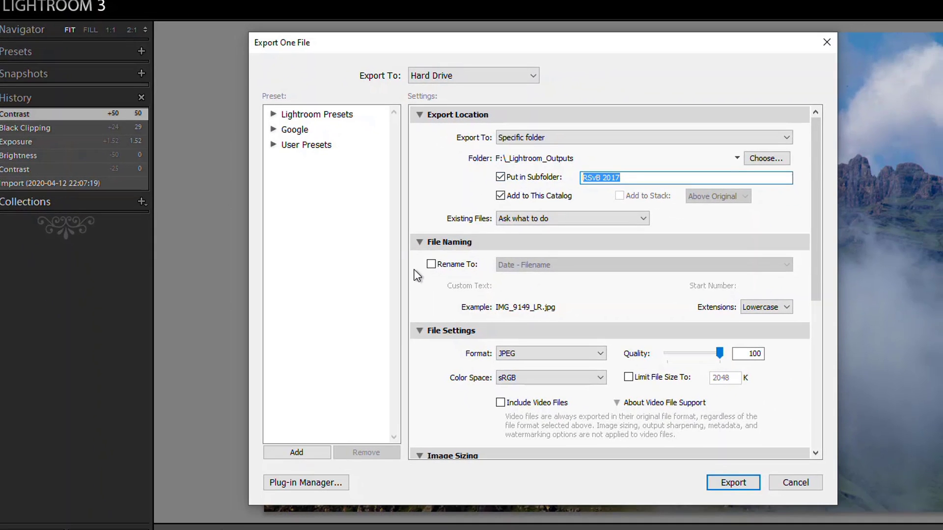
{"action": "type", "text": "Lightroom training"}
Enable Resize to Fit with a width and height of 4500 pixels and export the photo.
{"action": "scroll", "coordinate": [462, 273], "scroll_direction": "down", "scroll_amount": 5}
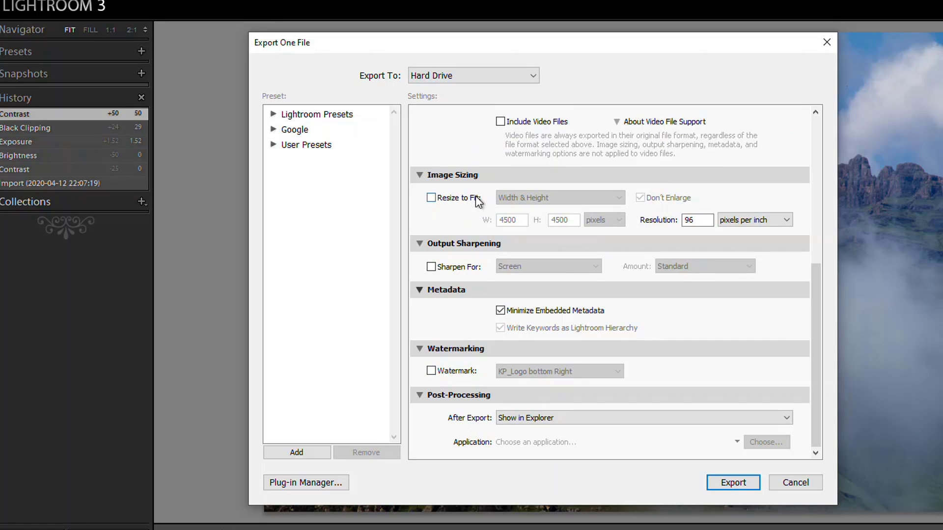
{"action": "left_click", "coordinate": [431, 198]}
{"action": "left_click", "coordinate": [521, 220]}
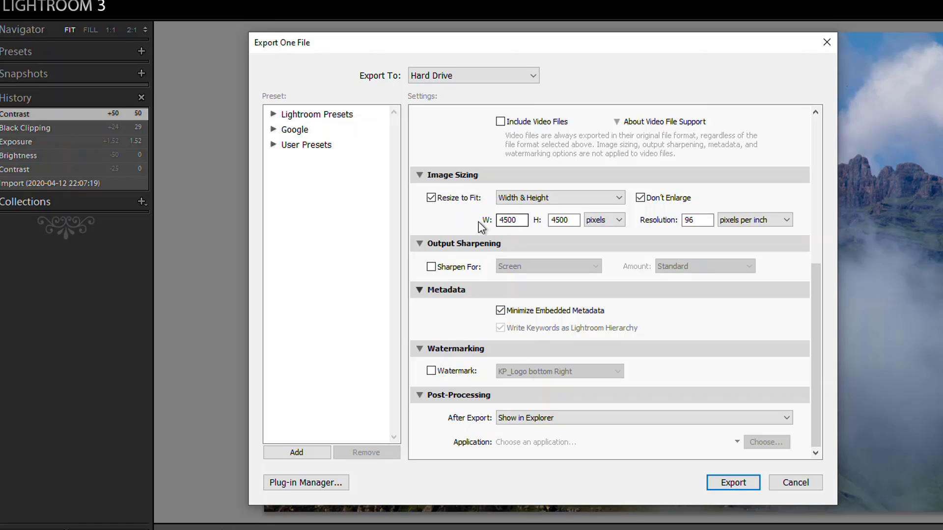
{"action": "left_click", "coordinate": [565, 221]}
{"action": "left_click", "coordinate": [729, 484]}
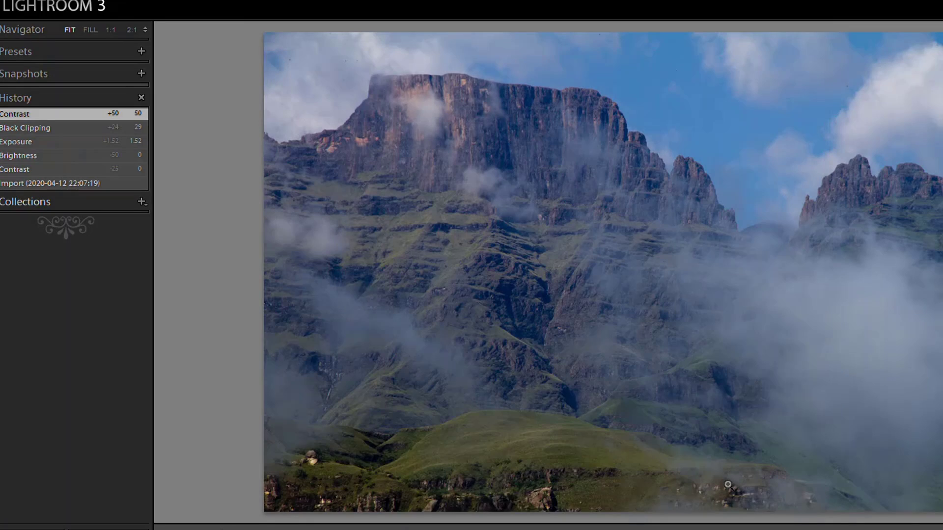